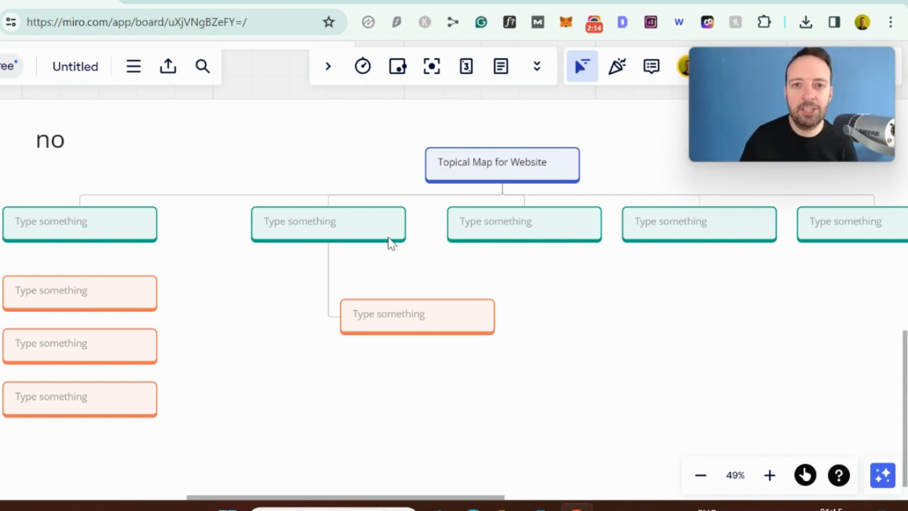
Step: Complete the text note above the map so it reads "no writing for search engines"
double_click(70, 140)
text(writ)
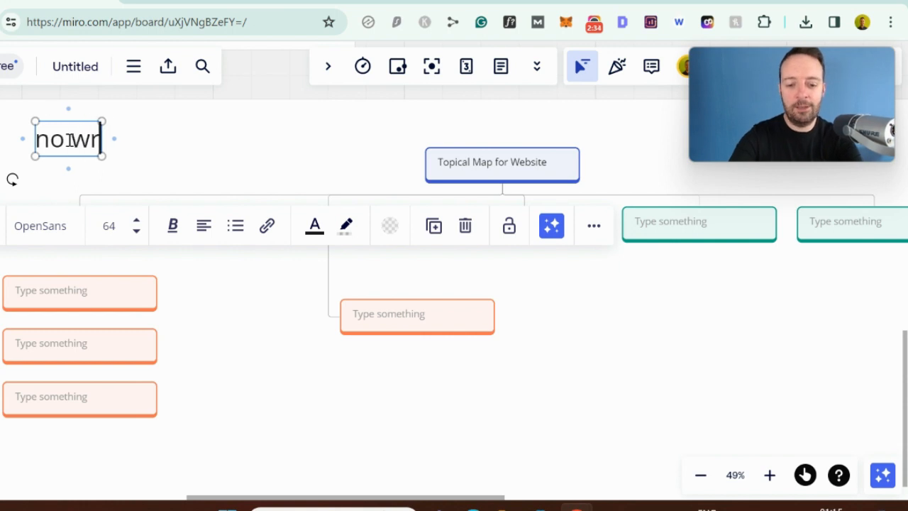
text(ing for s)
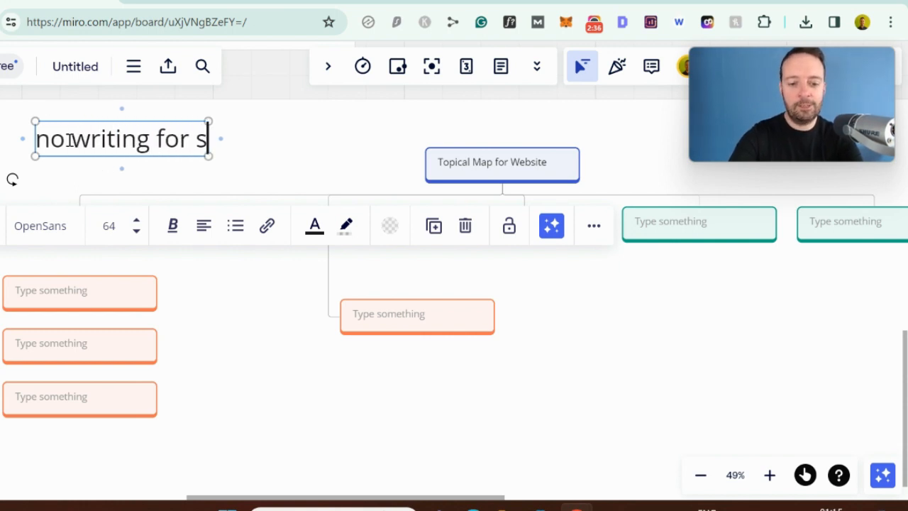
text(earch engines)
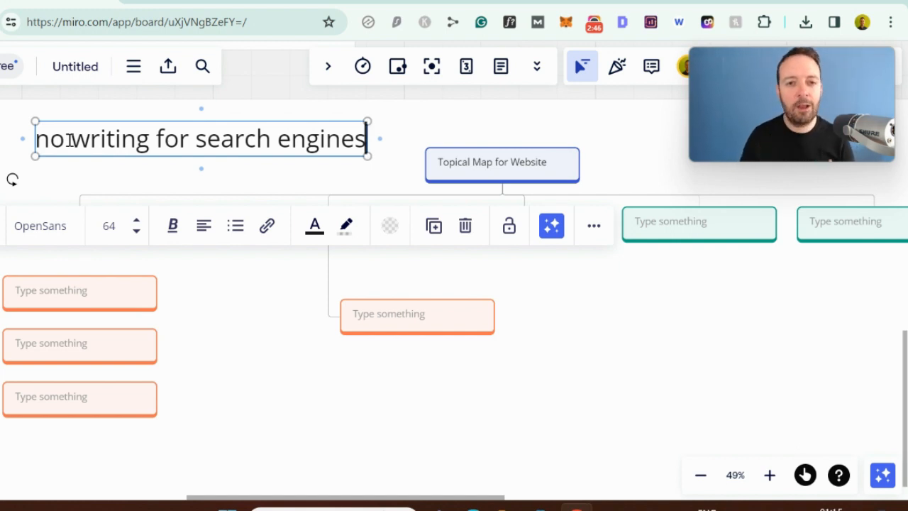
Step: Add a second line "no brand swapping" to the text note and shrink the text to size 51
key(Return)
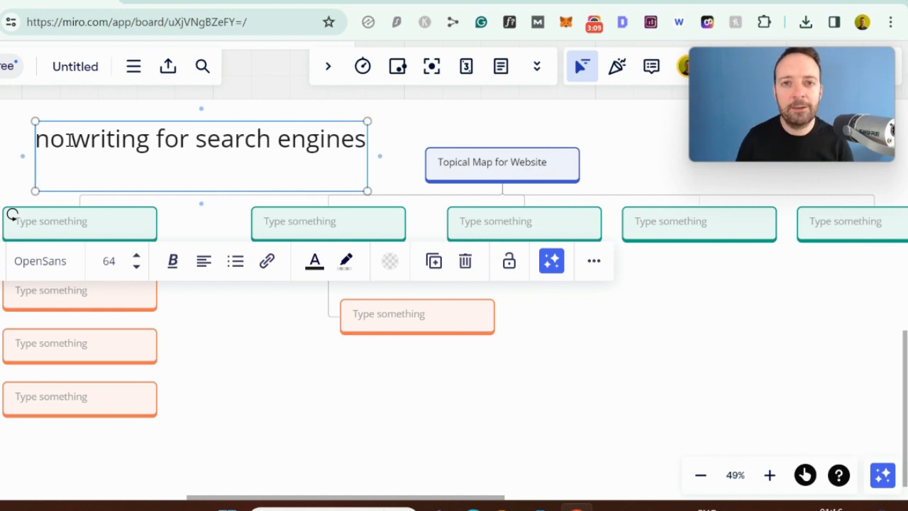
text(no brand )
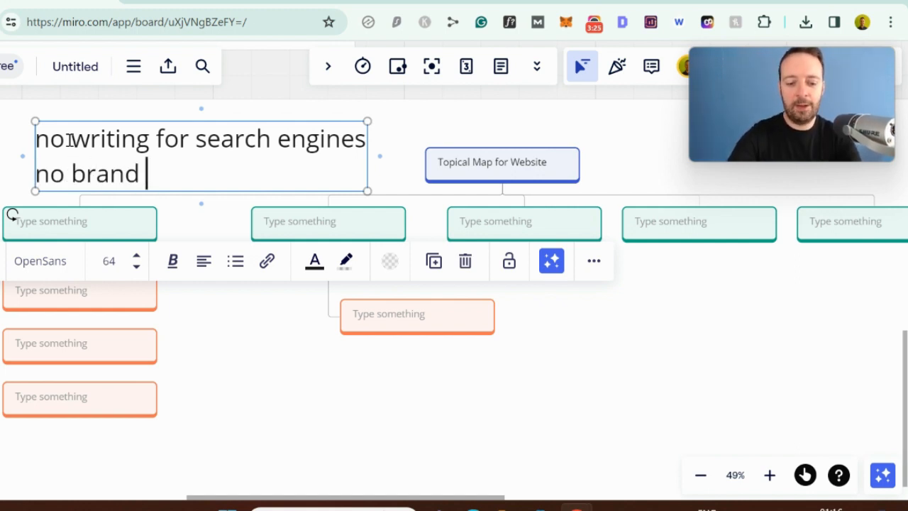
text(swapping)
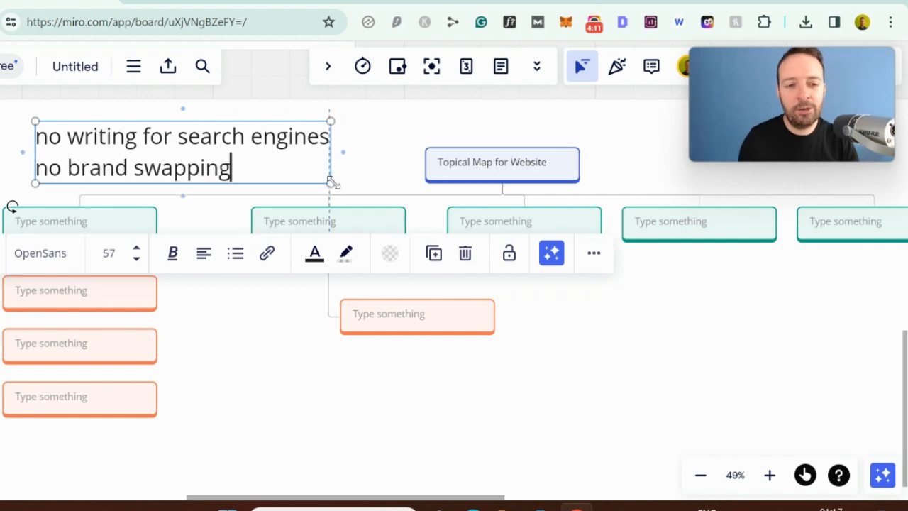
drag(330, 182, 298, 171)
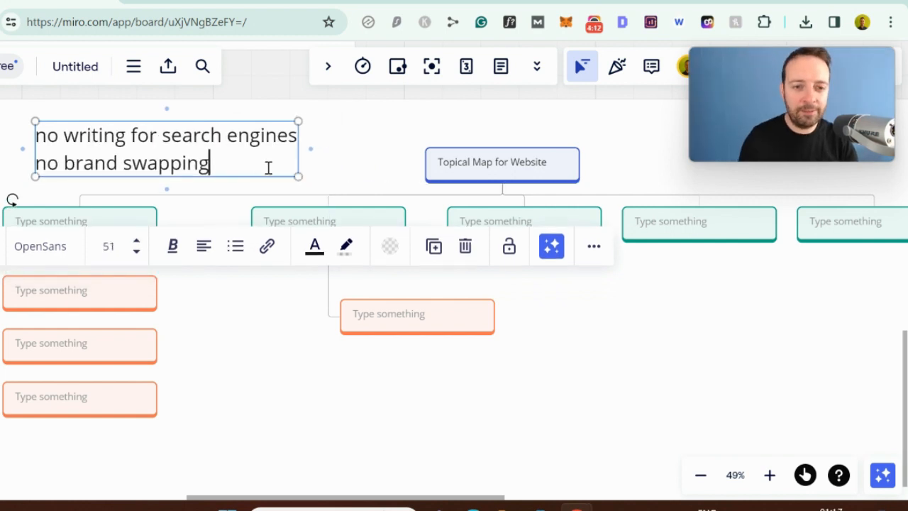
Step: Replace the second line of the text note with "what your audience wants"
key(BackSpace)
key(BackSpace)
key(BackSpace)
key(BackSpace)
key(BackSpace)
key(BackSpace)
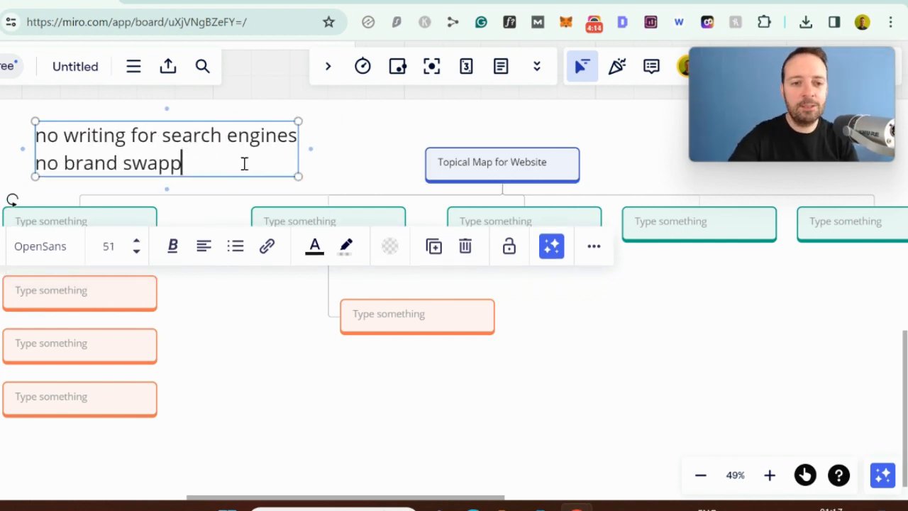
key(BackSpace)
key(BackSpace)
key(BackSpace)
key(BackSpace)
key(BackSpace)
key(BackSpace)
key(BackSpace)
key(BackSpace)
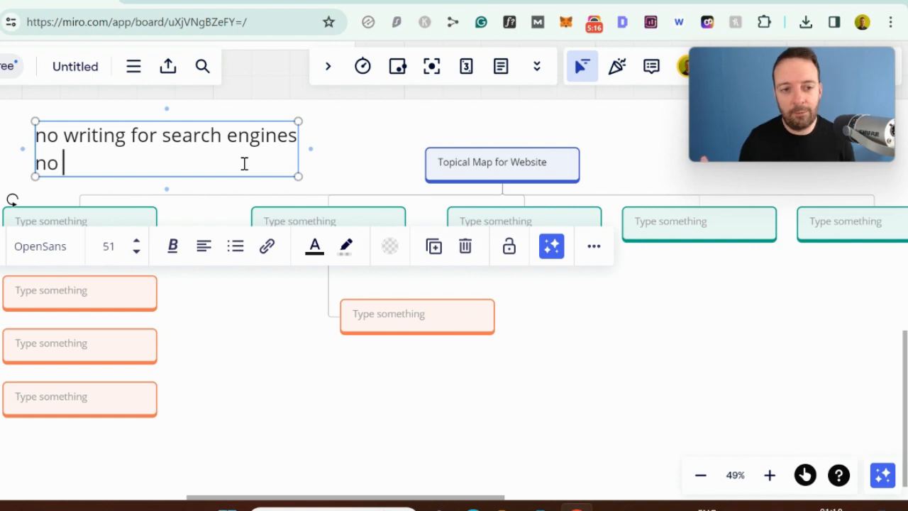
key(BackSpace)
key(BackSpace)
key(BackSpace)
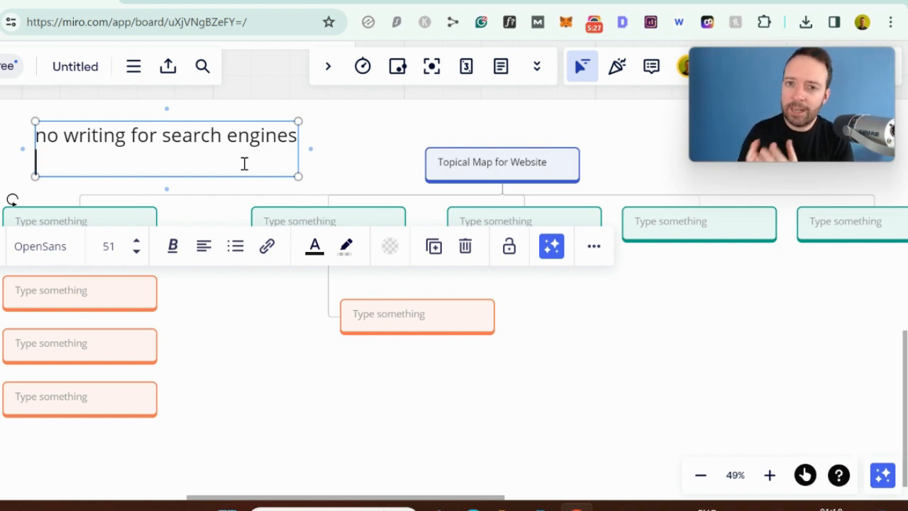
text(whi)
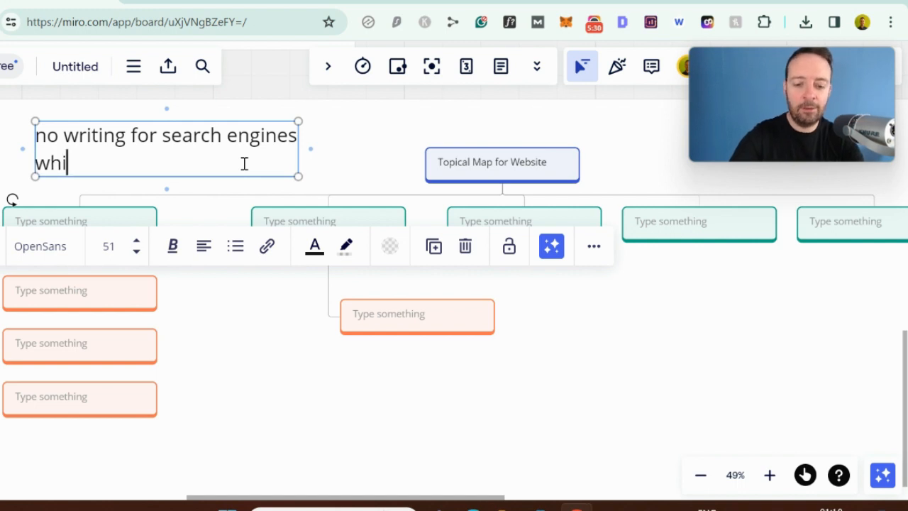
key(BackSpace)
text(at your aud)
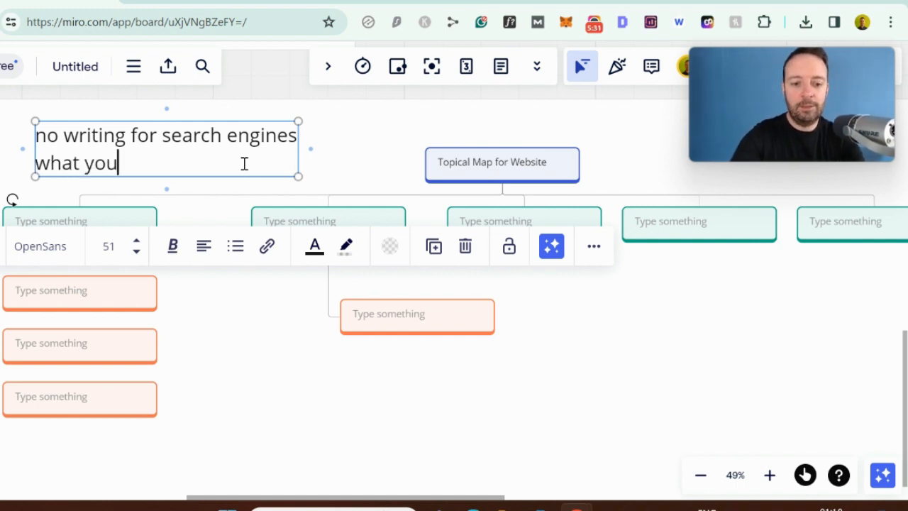
text(ience wants)
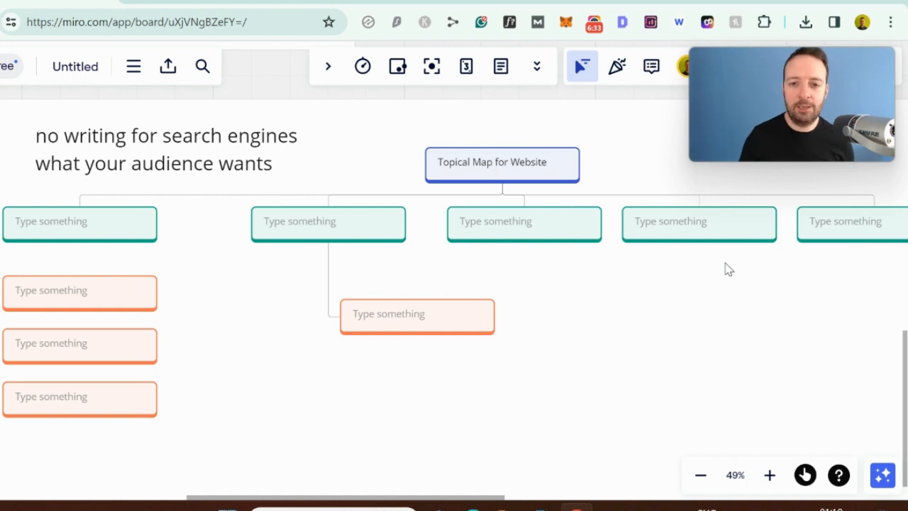
click(508, 162)
click(508, 163)
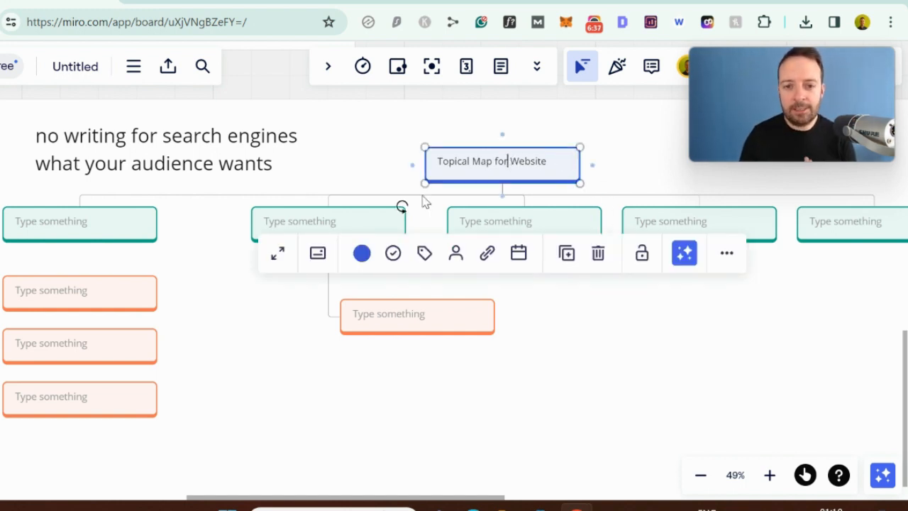
click(332, 221)
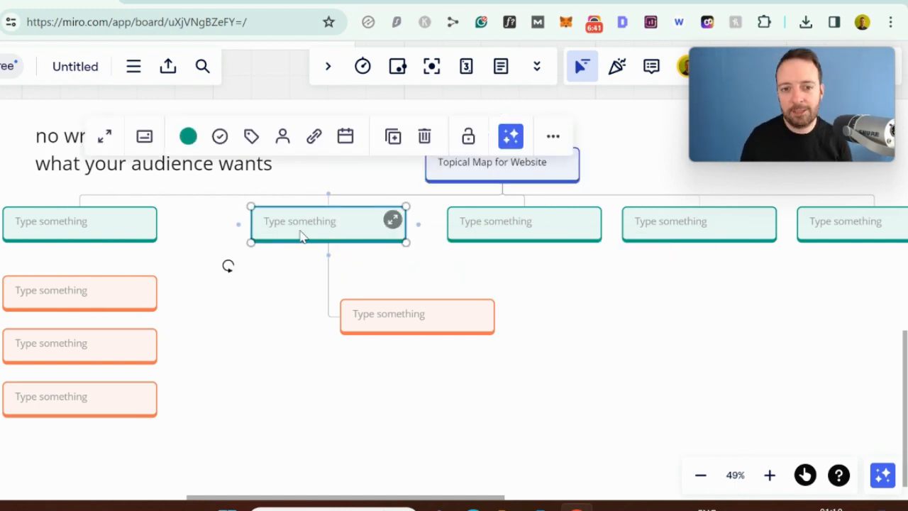
click(305, 233)
click(497, 234)
click(691, 231)
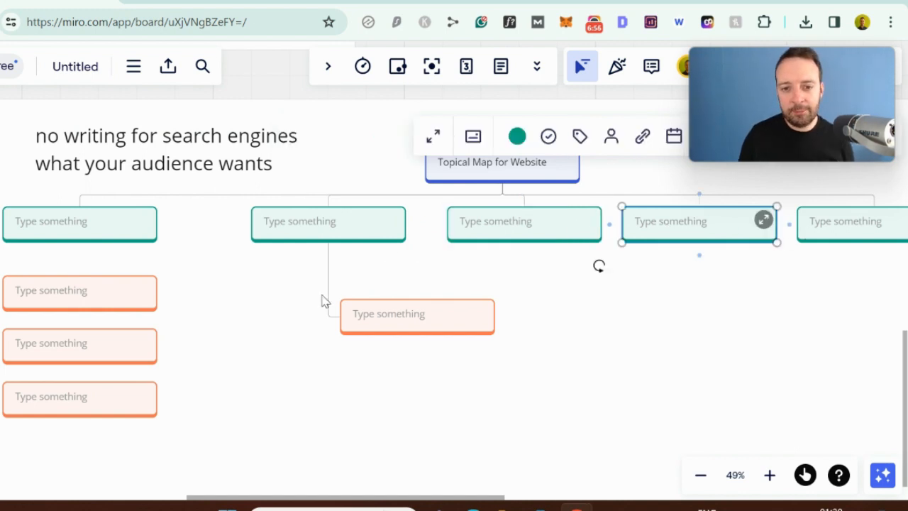
click(412, 274)
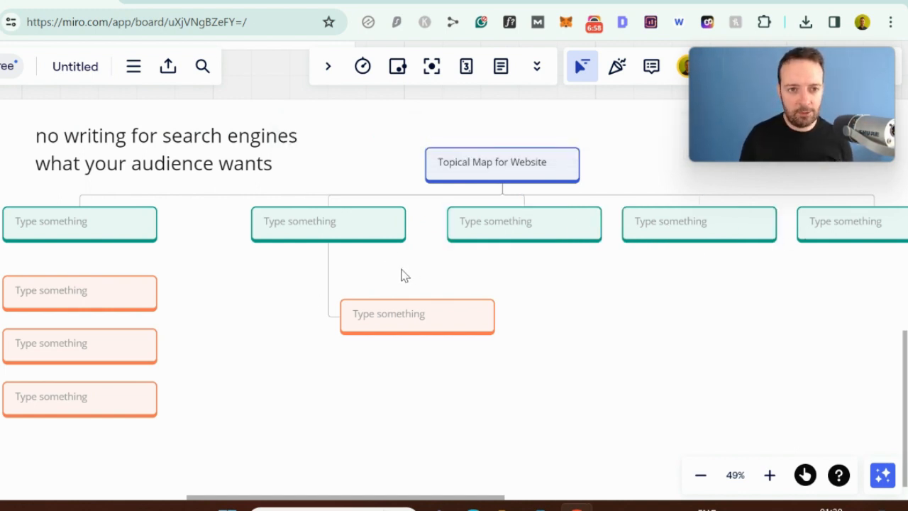
Step: Switch to Gemini and submit the prepared prompt asking for underserved London website topics that interest wealthy people
click(216, 2)
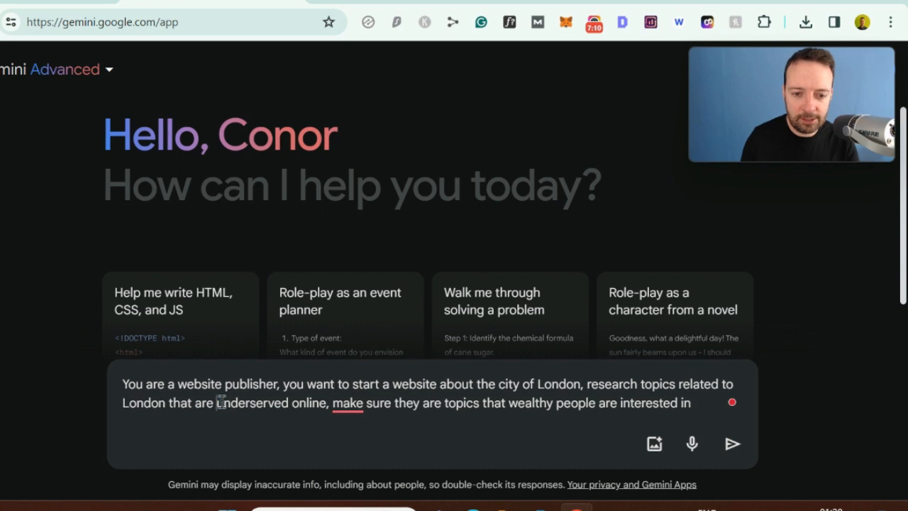
drag(217, 402, 304, 397)
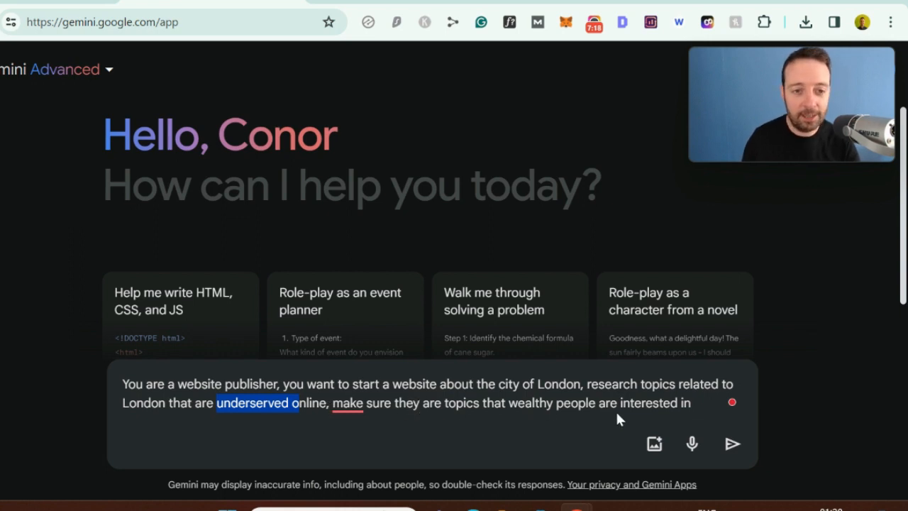
key(Return)
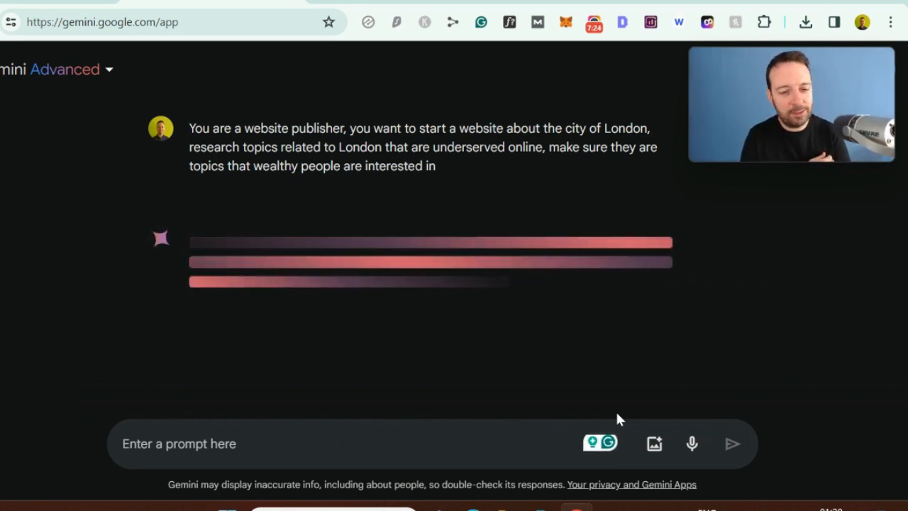
Step: Review the suggested London niche topics under Luxury & Lifestyle Niches and Real Estate & Architecture
scroll(443, 281, down, 2)
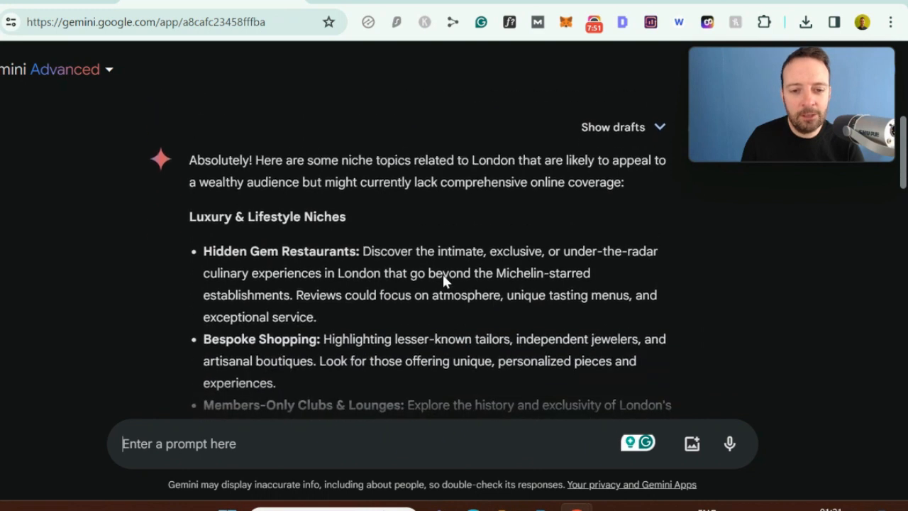
drag(205, 177, 361, 179)
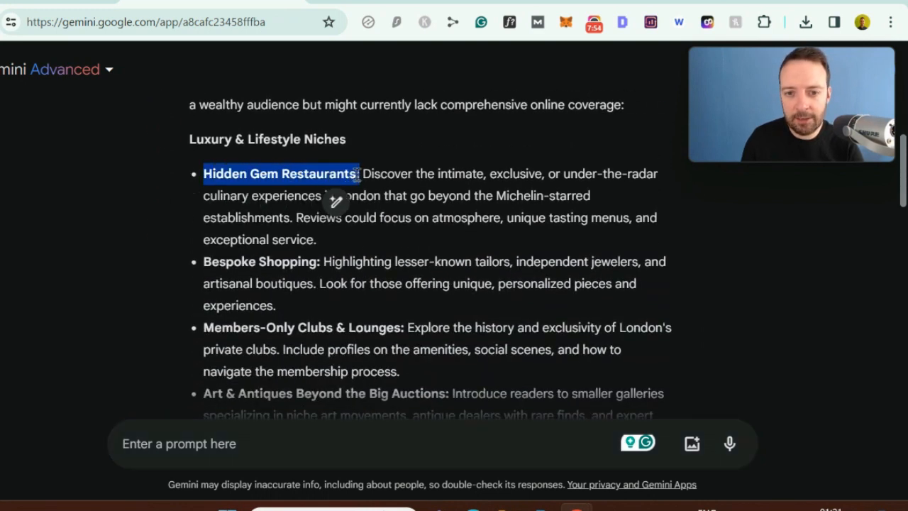
click(452, 318)
drag(203, 262, 297, 263)
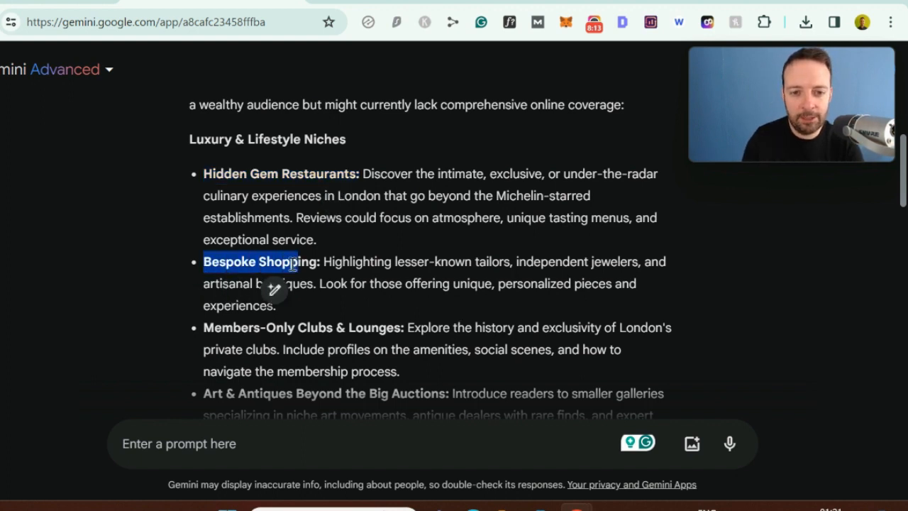
click(291, 266)
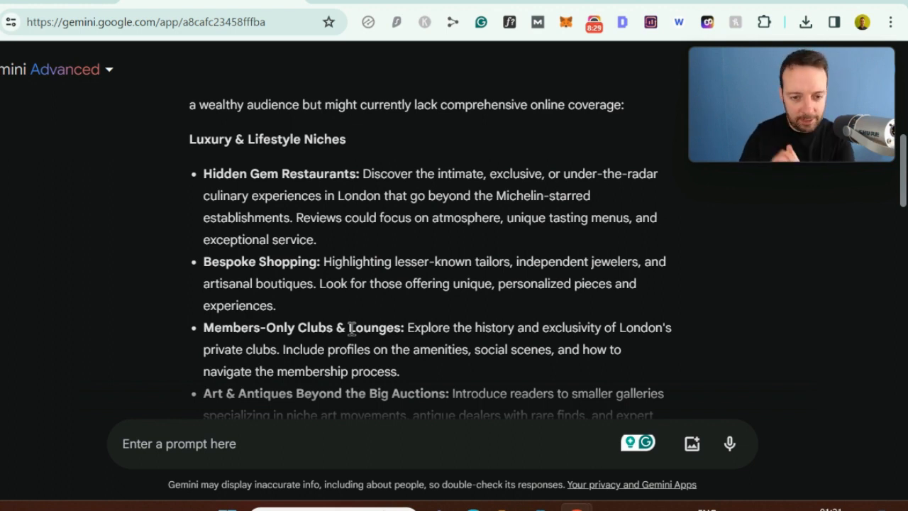
scroll(205, 152, down, 4)
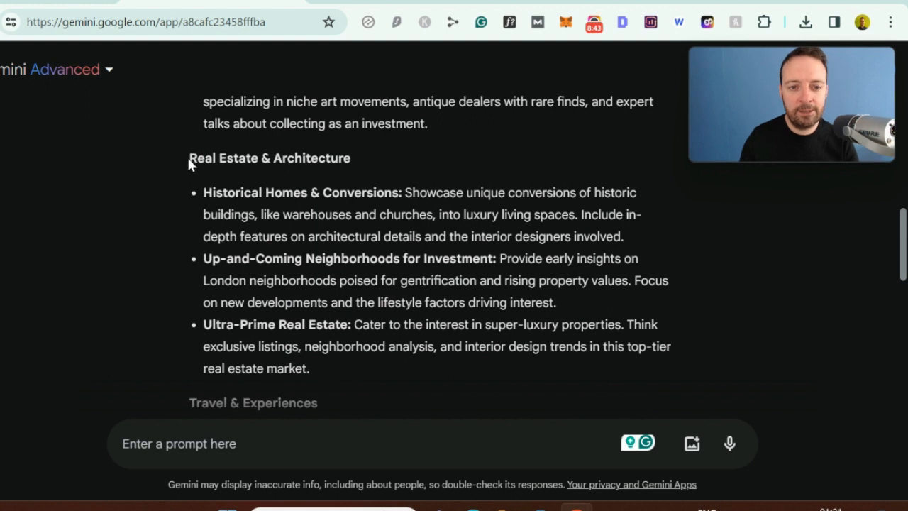
drag(204, 260, 497, 256)
click(442, 235)
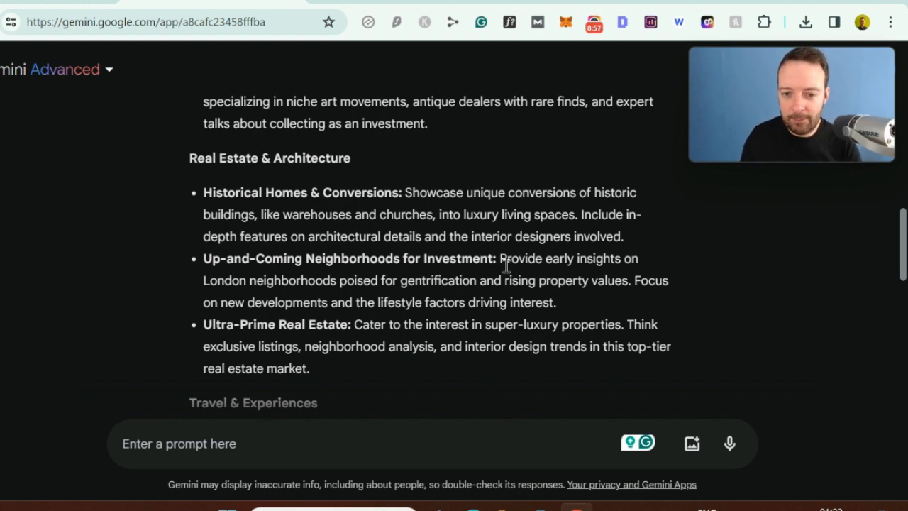
Step: Ask Gemini "Give me 5 up and coming neighbourhoods in london" and read through the suggested neighbourhoods
click(267, 447)
text(Give me 5 up and coming neighbourhoods in london)
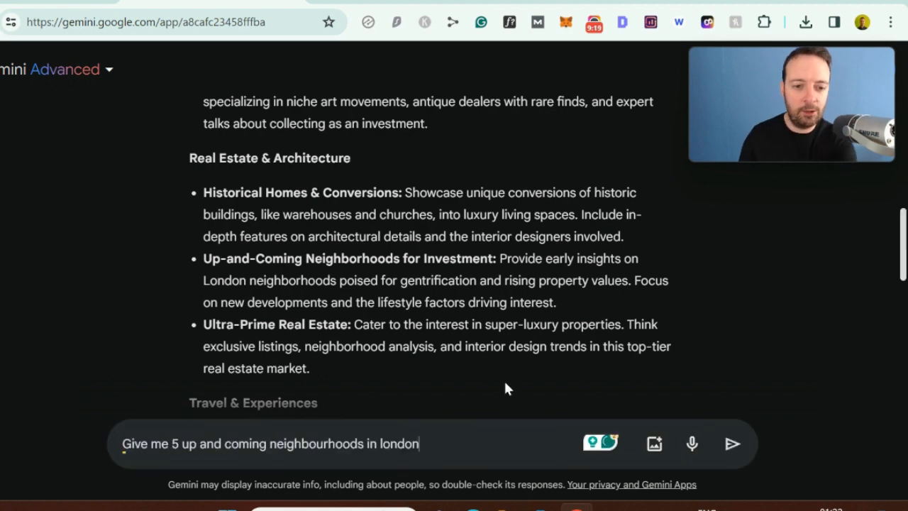
key(Return)
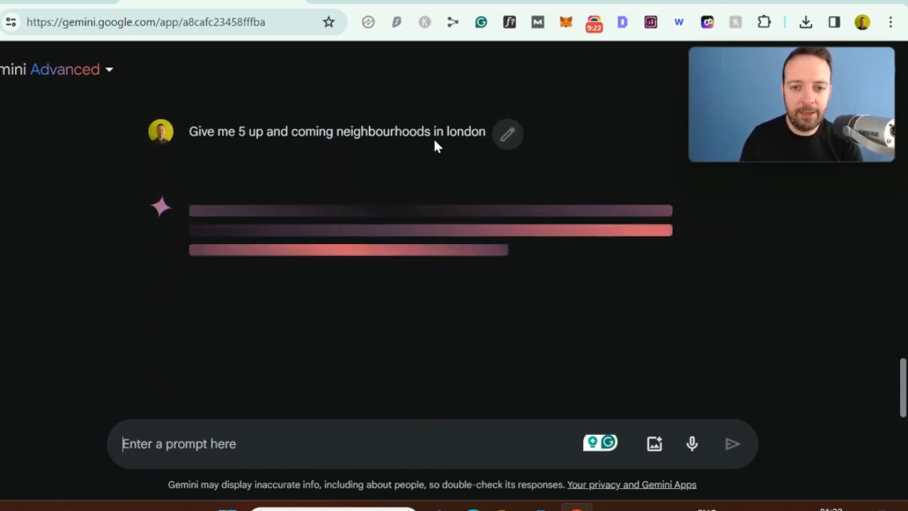
scroll(365, 243, down, 1)
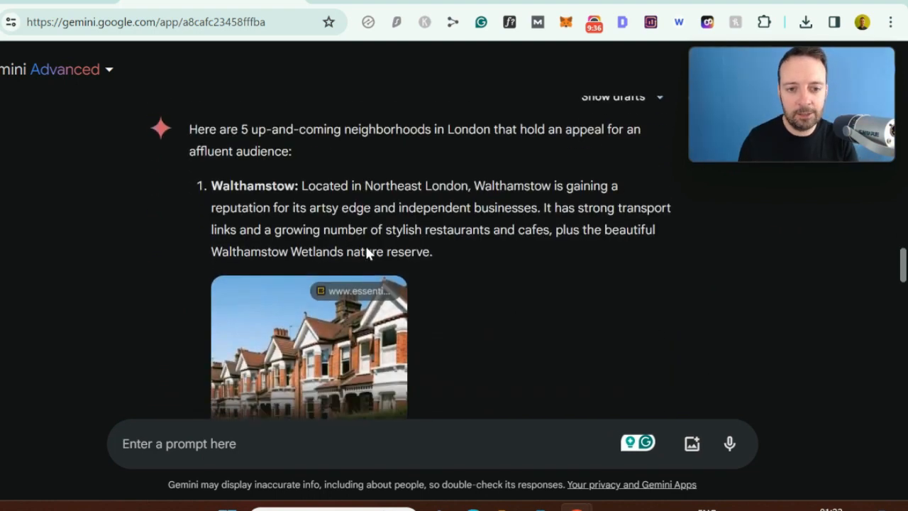
scroll(353, 184, down, 1)
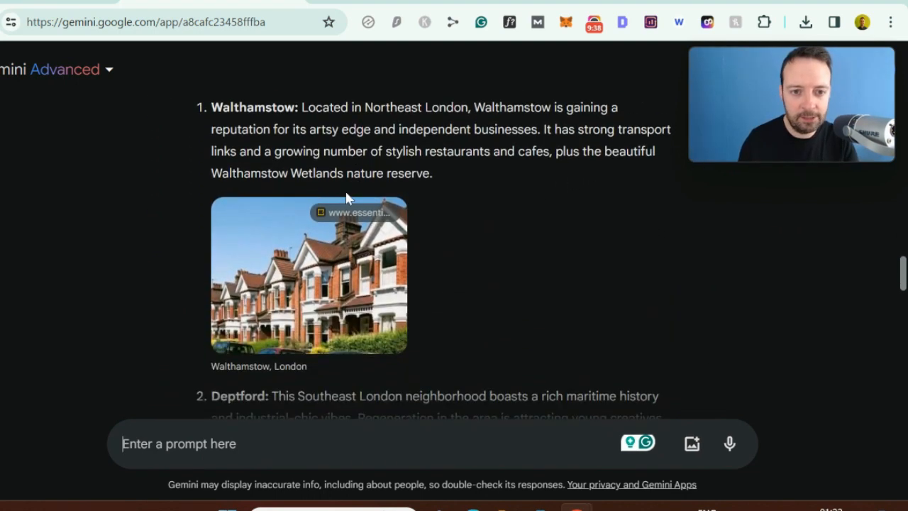
scroll(288, 170, down, 1)
scroll(397, 286, down, 2)
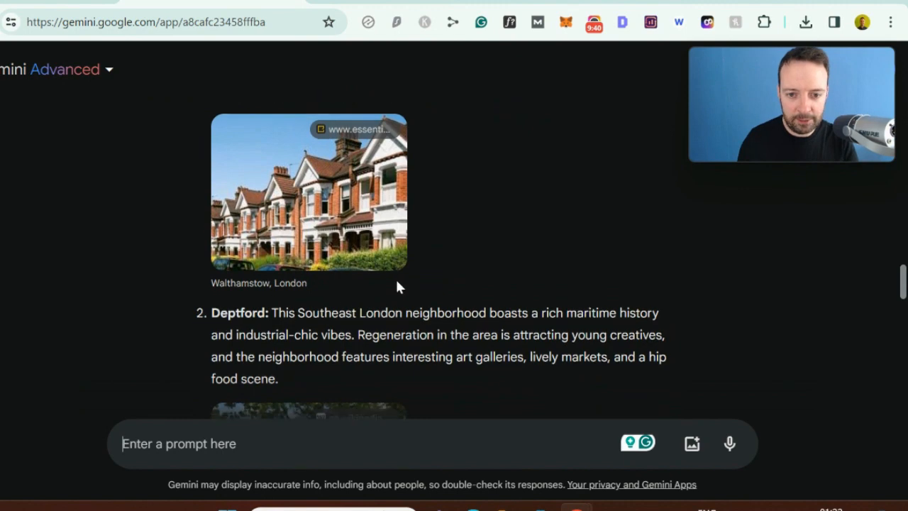
scroll(398, 286, down, 4)
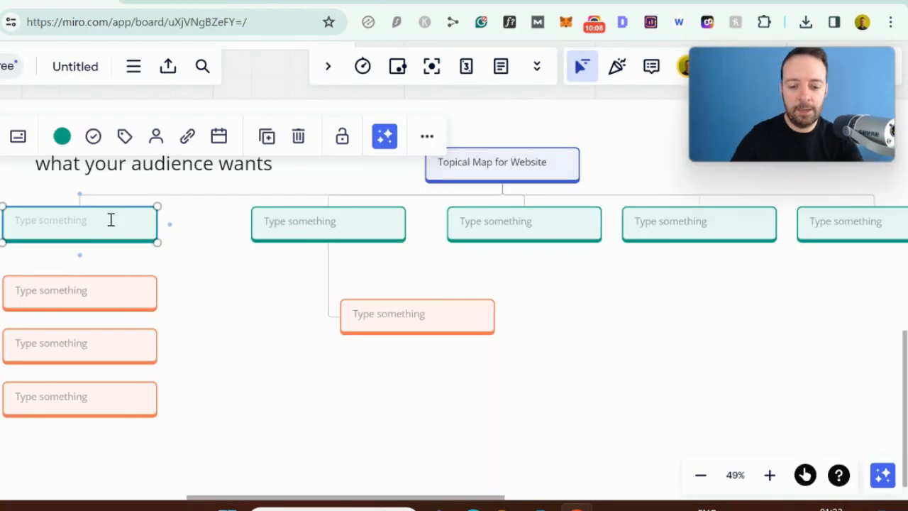
Step: Switch back to the Miro board and label the first green card "Up and coming Neighbourhoods"
text(Up)
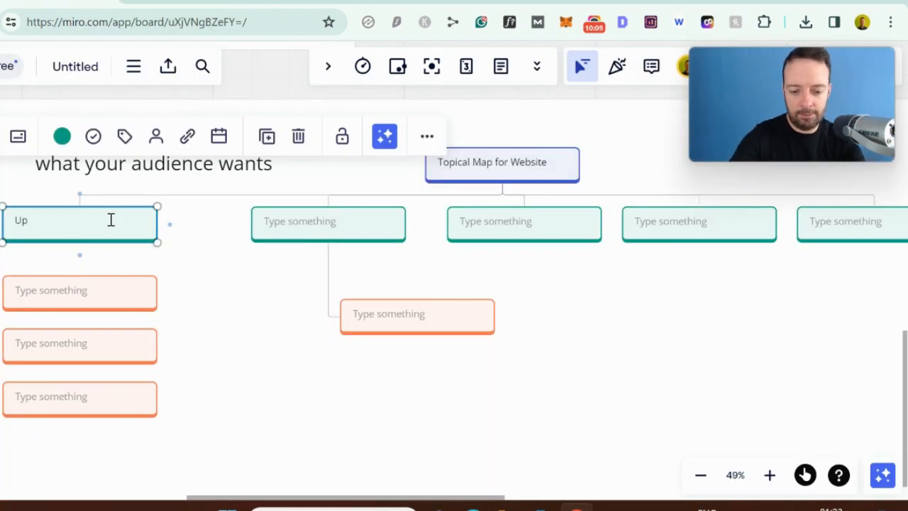
text( and coming )
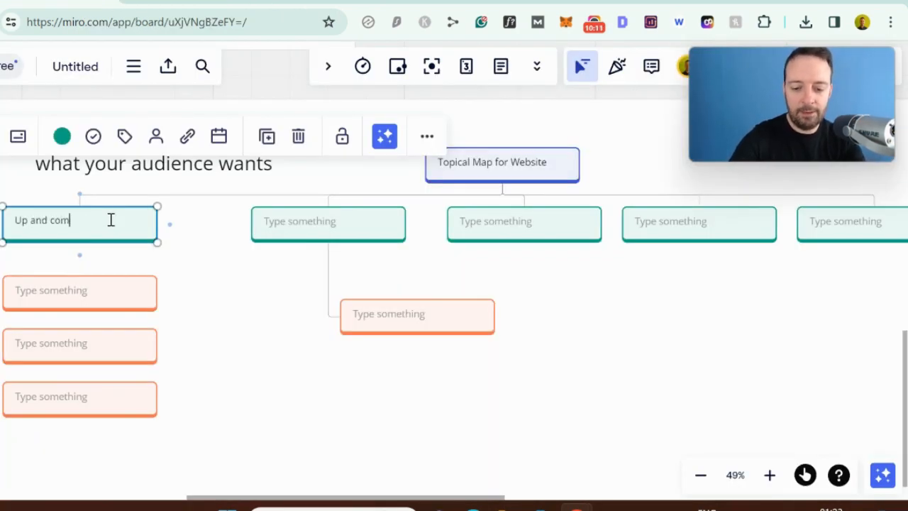
text(Neighbourhoods)
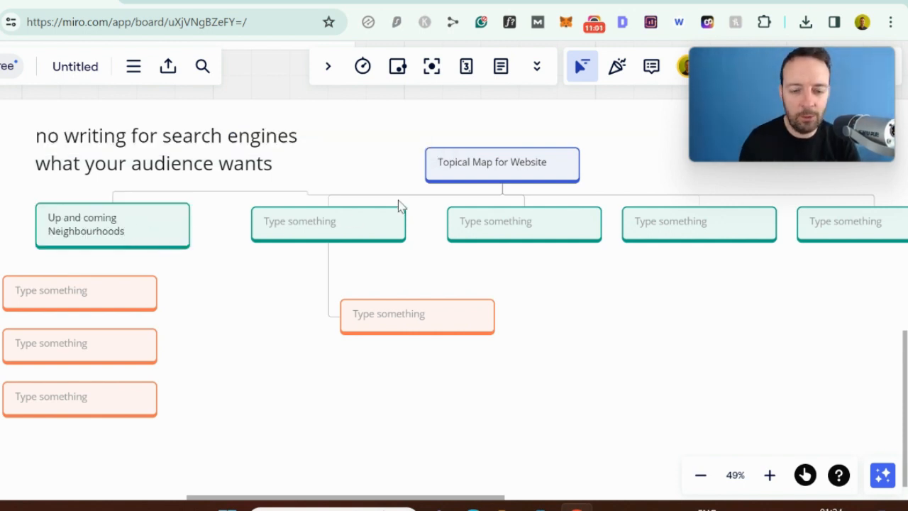
Step: Place the Up and coming Neighbourhoods card under Topical Map for Website, three blank green cards below it, and the connected orange card beneath the orange column
drag(298, 234, 265, 291)
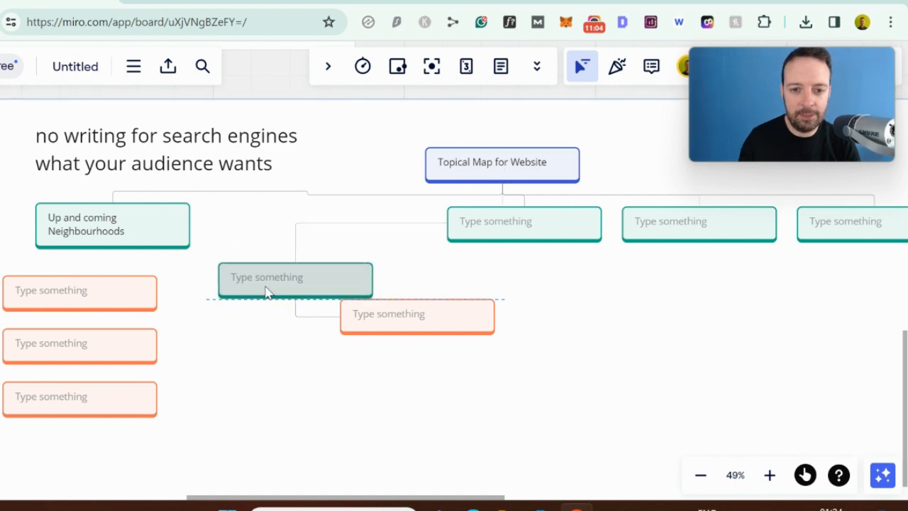
drag(490, 231, 499, 293)
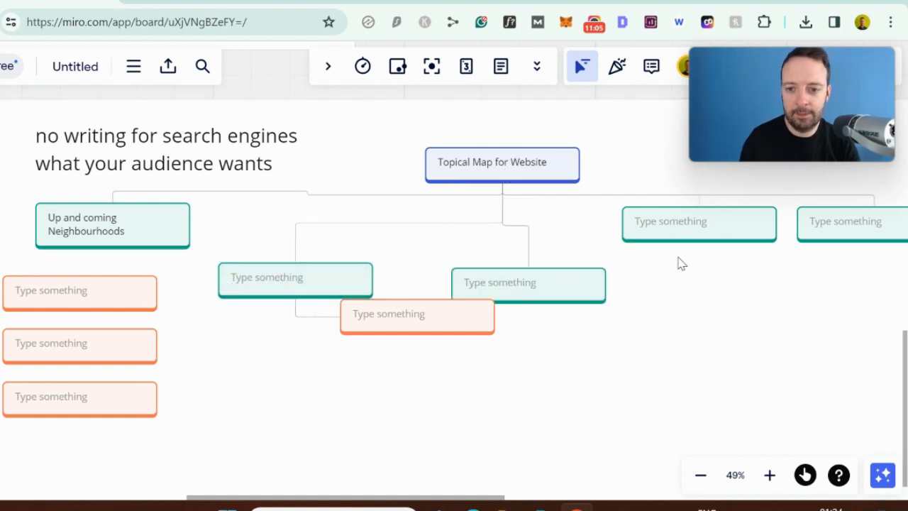
drag(678, 236, 675, 304)
drag(135, 223, 525, 227)
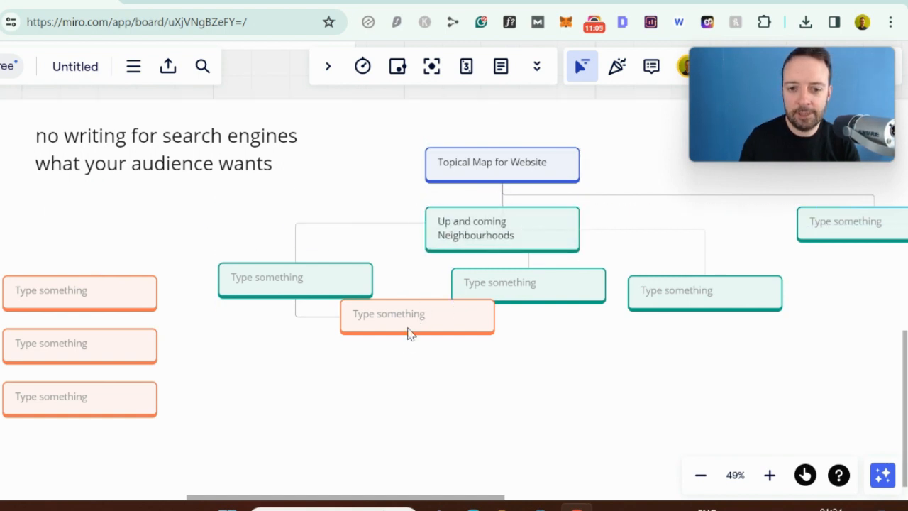
drag(410, 328, 85, 449)
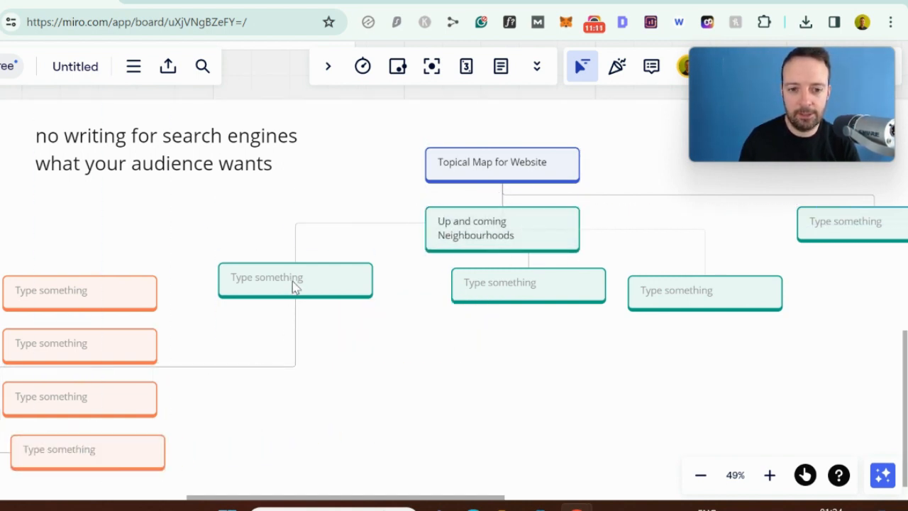
Step: Label the first two blank green cards below Up and coming Neighbourhoods "Tottenham" and "Deptford:"
double_click(294, 284)
text(Tottenham)
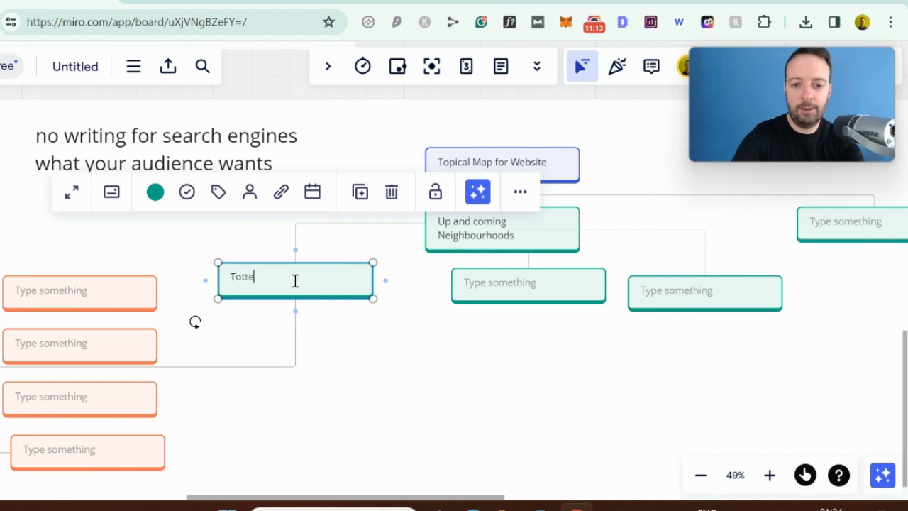
double_click(467, 291)
text(Deptford:)
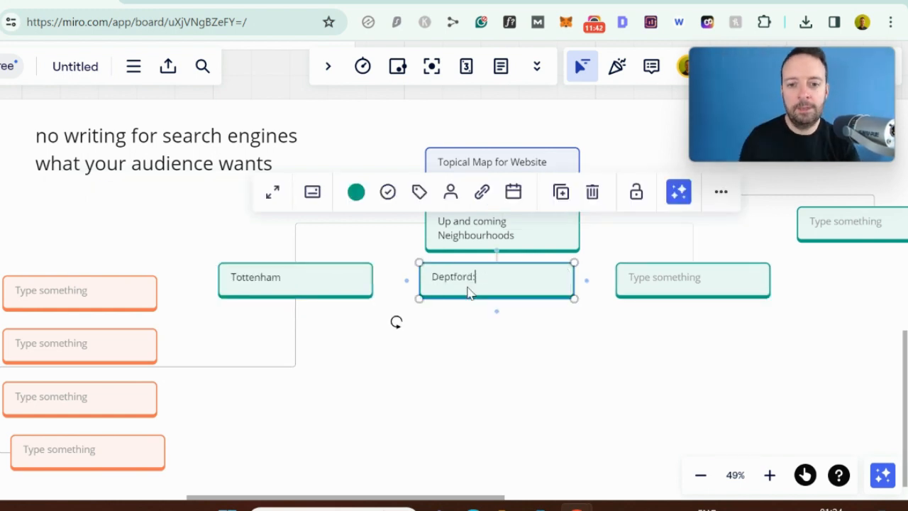
click(684, 287)
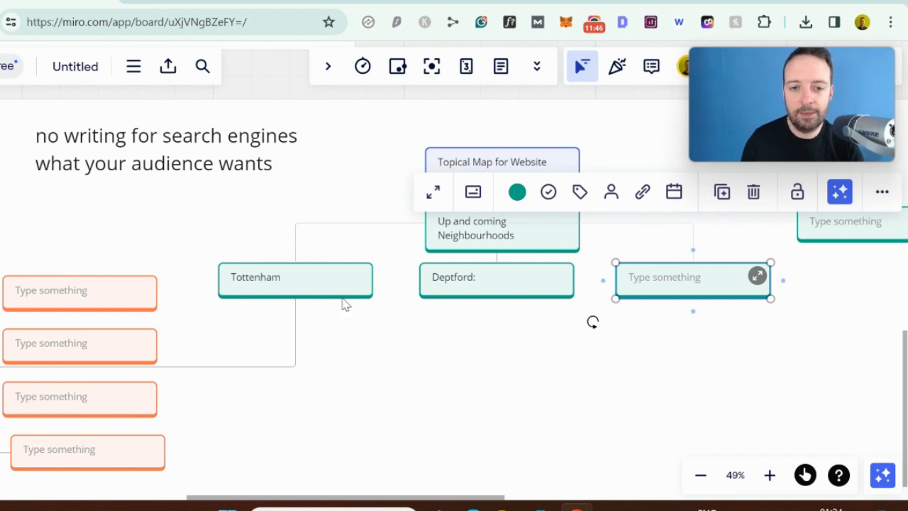
click(284, 281)
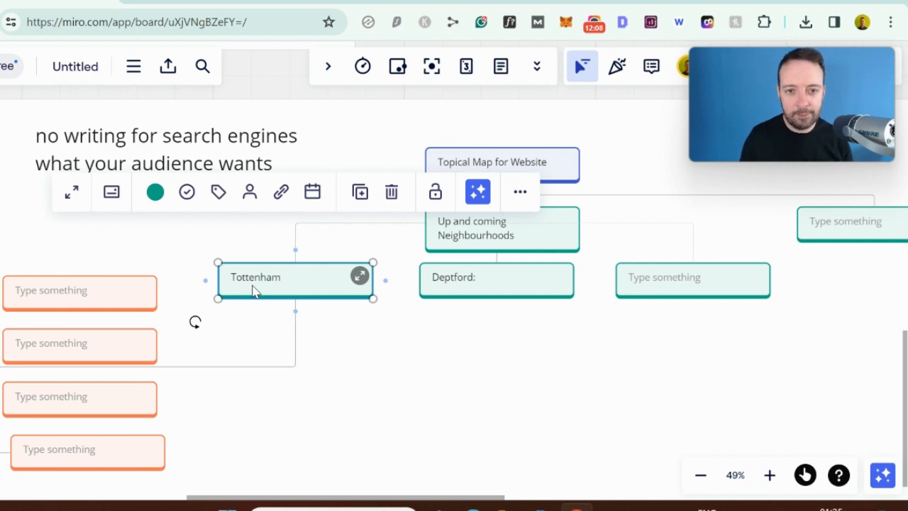
click(167, 284)
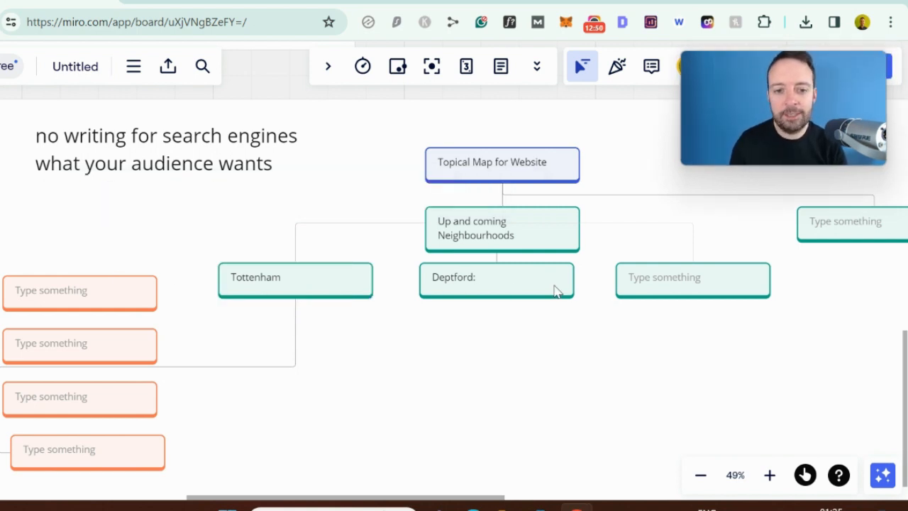
Step: Add "(3000 word)" after the neighbourhood name on the Tottenham card
double_click(296, 277)
text((30)
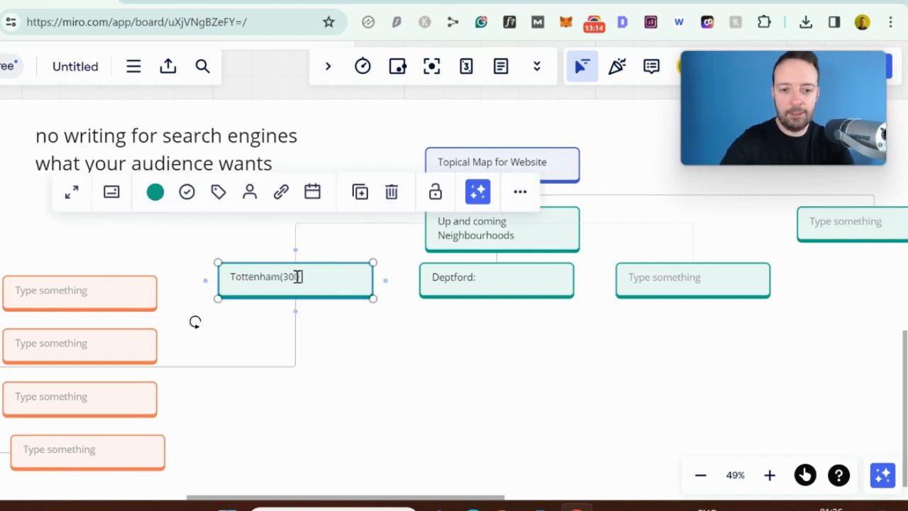
text(0 wor)
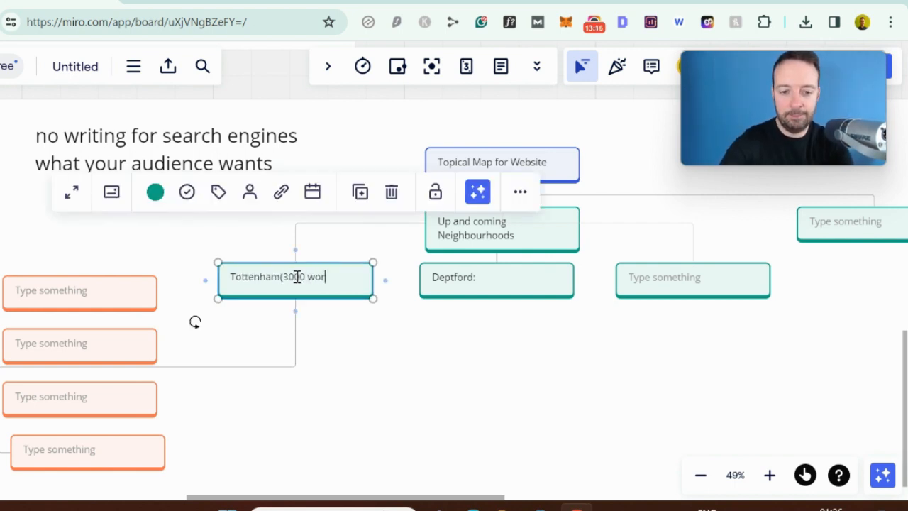
text(ds)
key(BackSpace)
text(0)
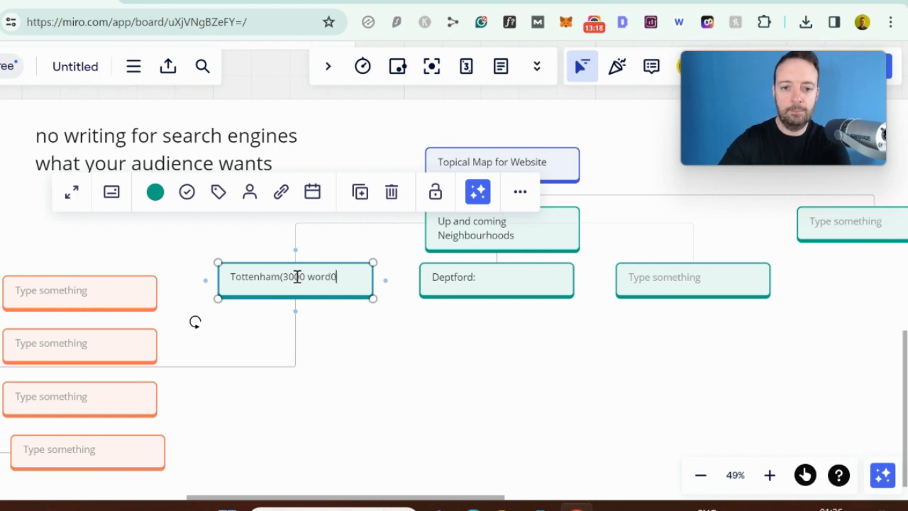
key(BackSpace)
text())
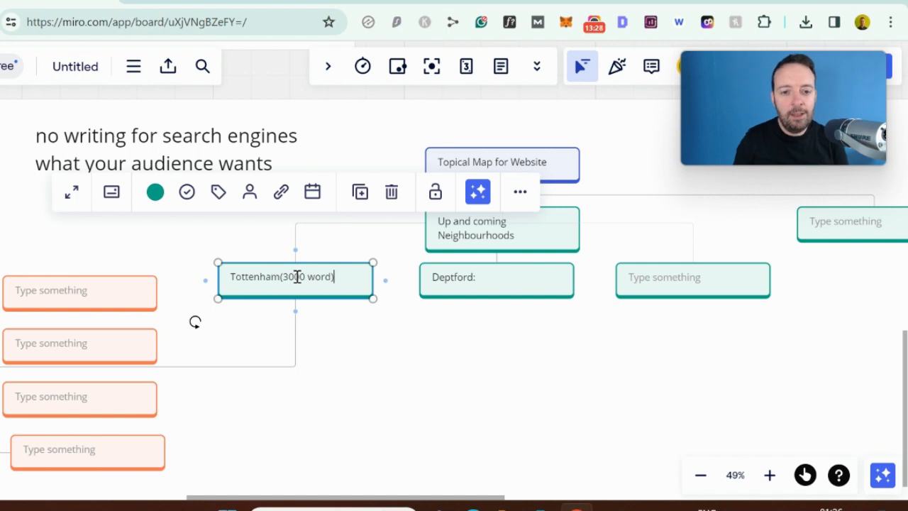
click(106, 292)
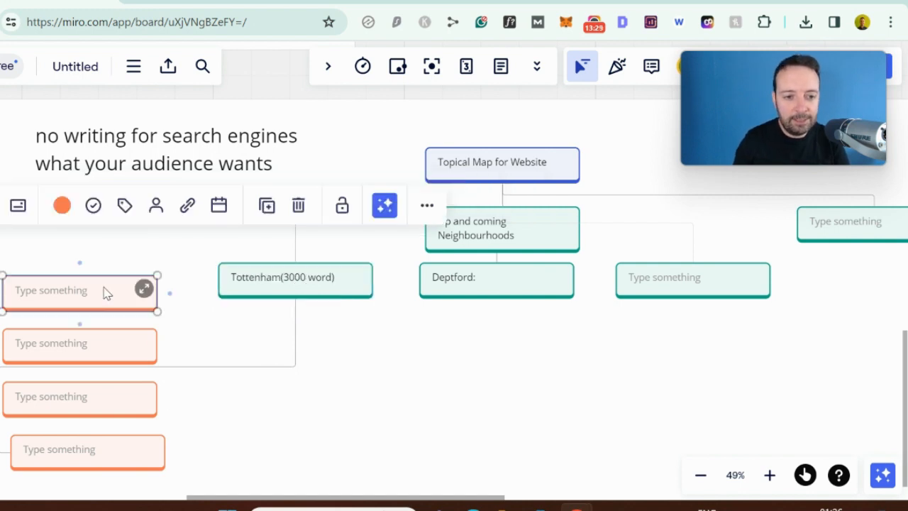
click(106, 344)
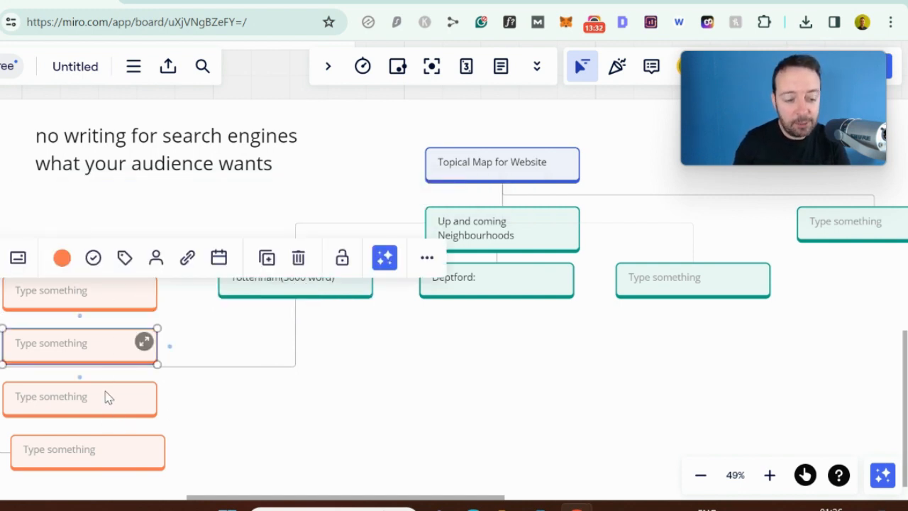
click(106, 397)
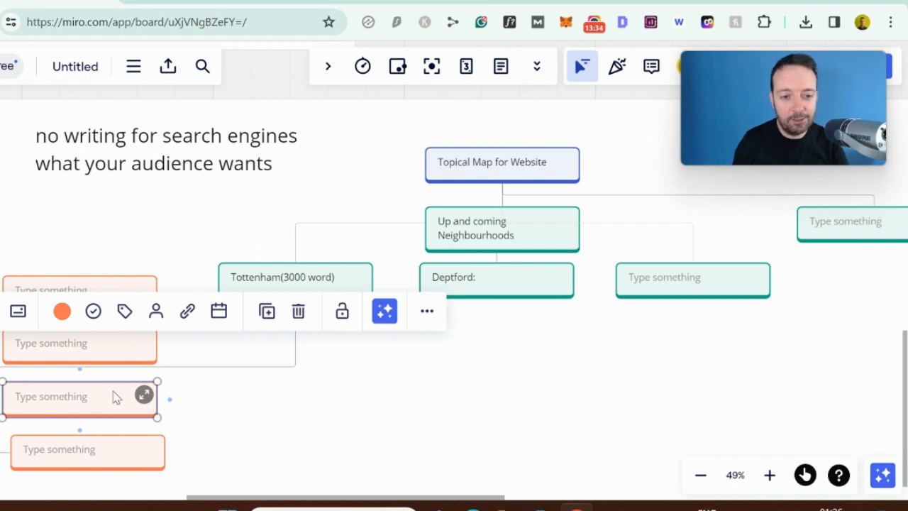
click(115, 348)
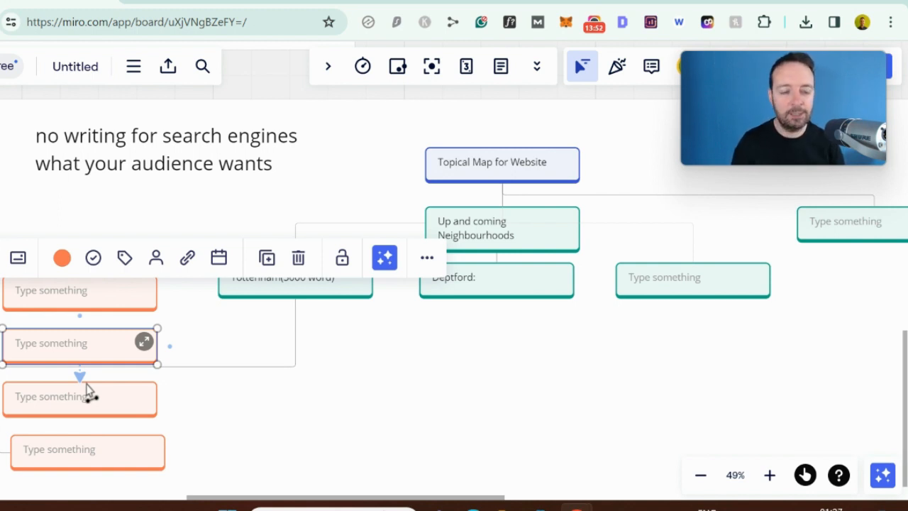
click(100, 176)
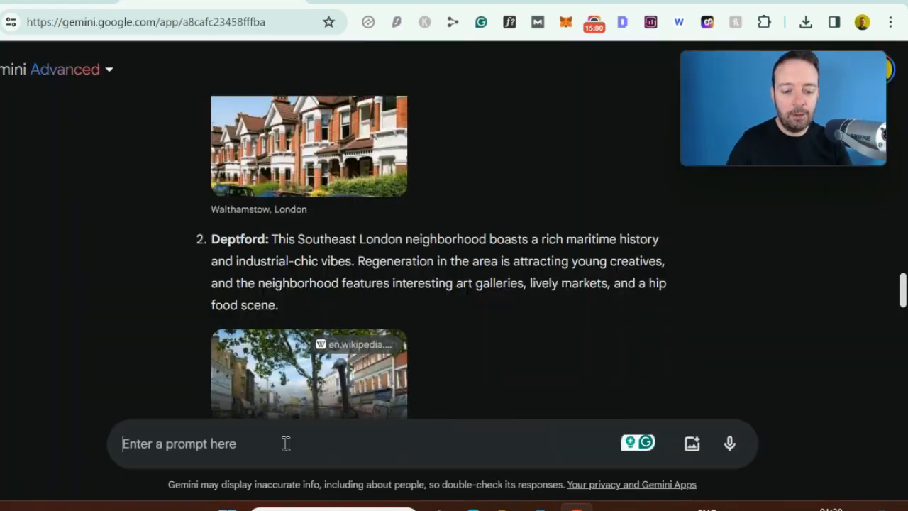
Step: Switch to Gemini and ask "what would someone moving to tottenham want information about"
text(what)
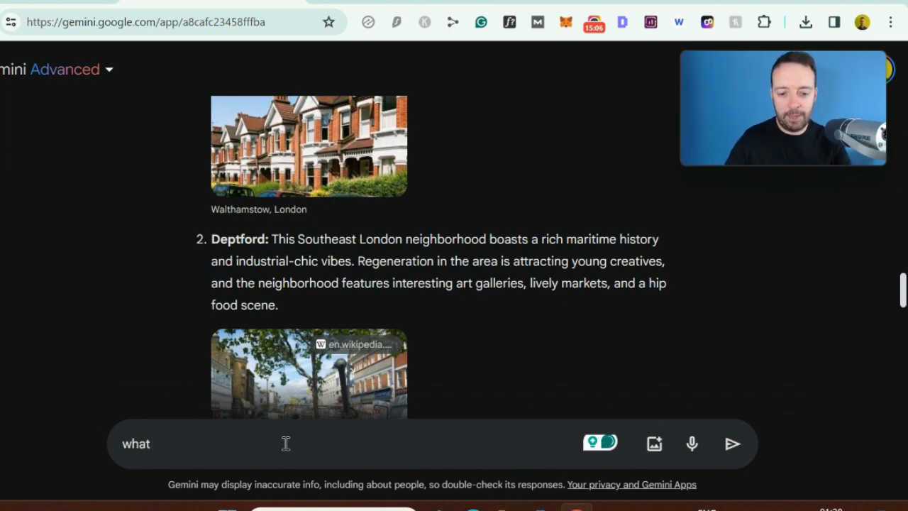
text(would som)
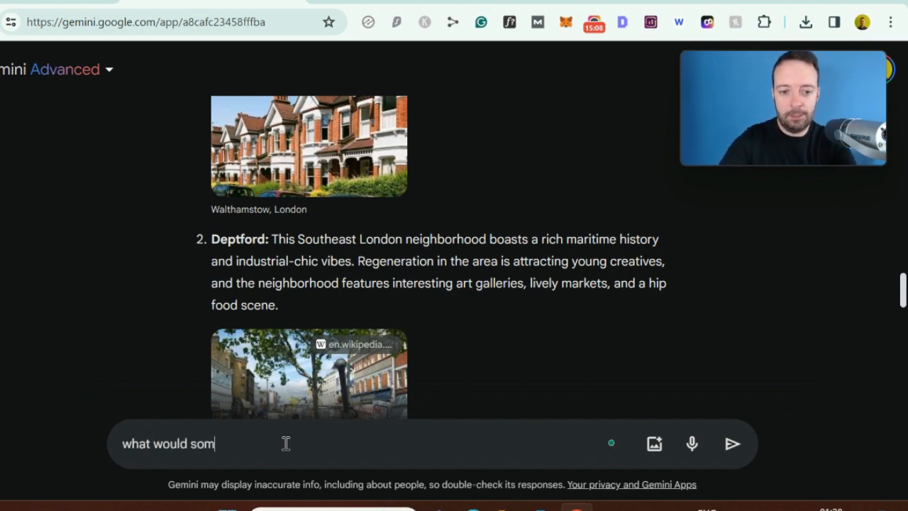
text(eone mo)
text(vin)
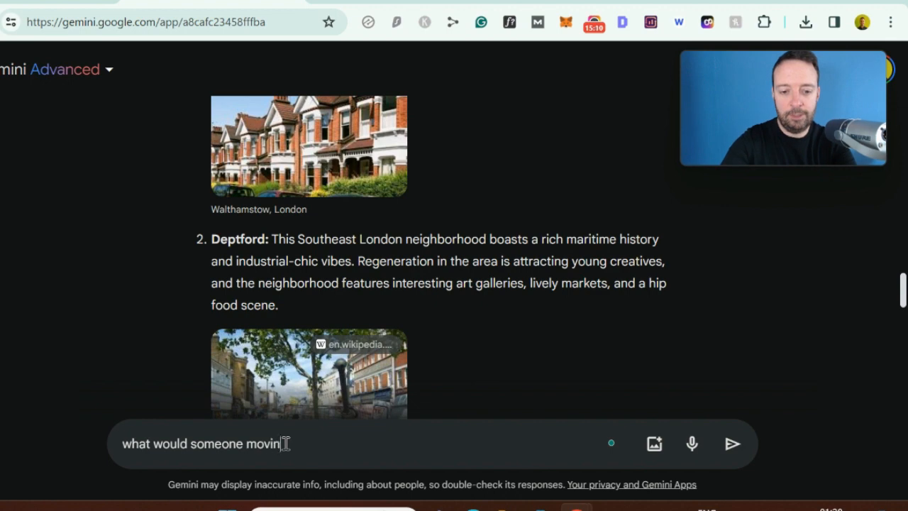
text(g to tott)
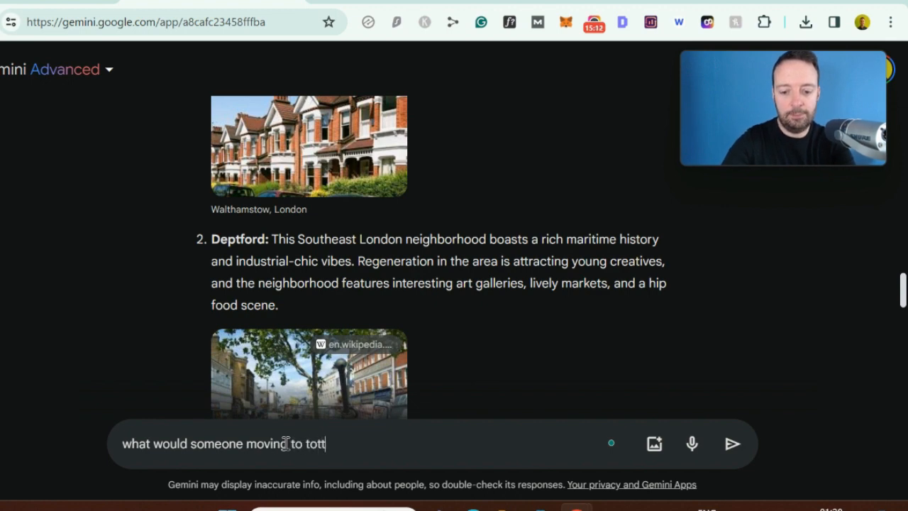
text(enham wan)
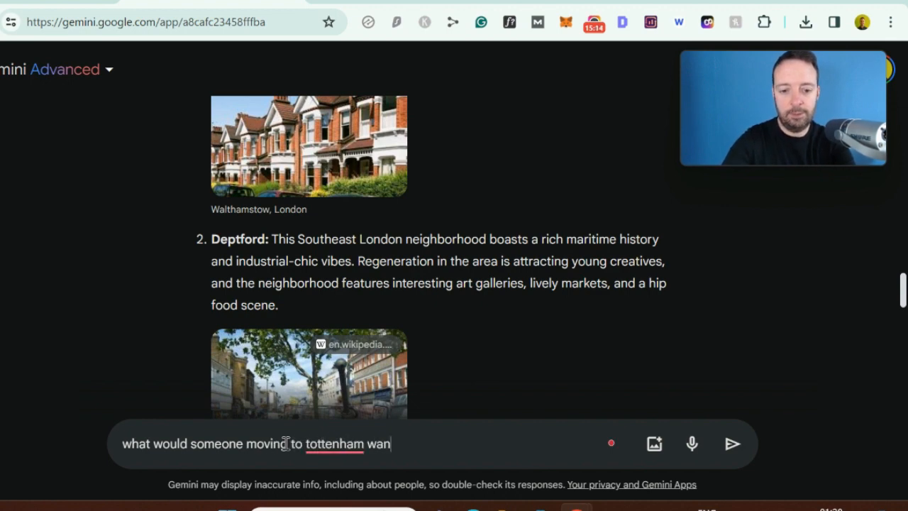
text(t information about)
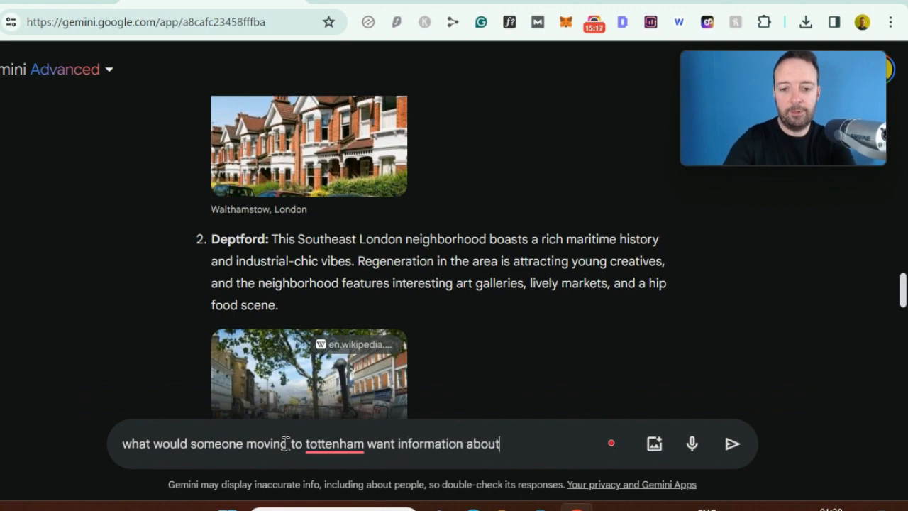
key(Return)
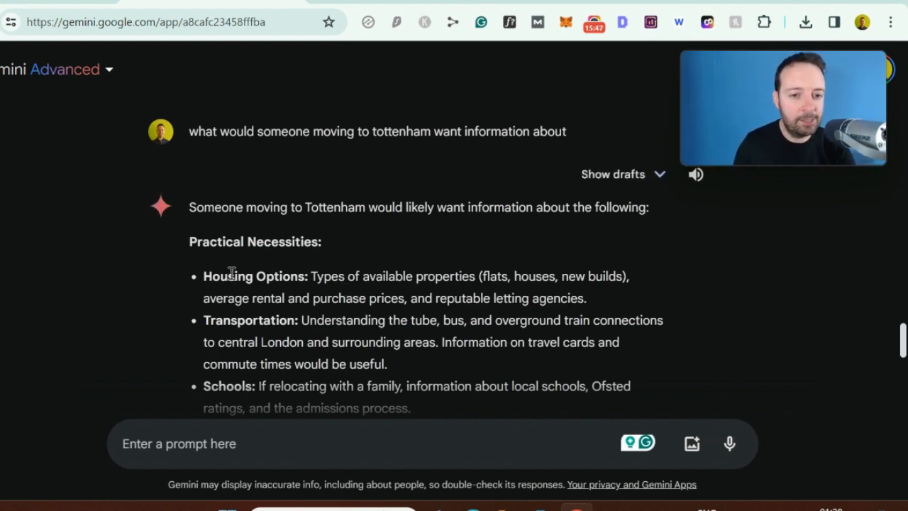
Step: Read through the suggested Tottenham subtopics under Practical Necessities and Neighborhood Life, including Housing Options and Shopping and Amenities
scroll(370, 253, down, 2)
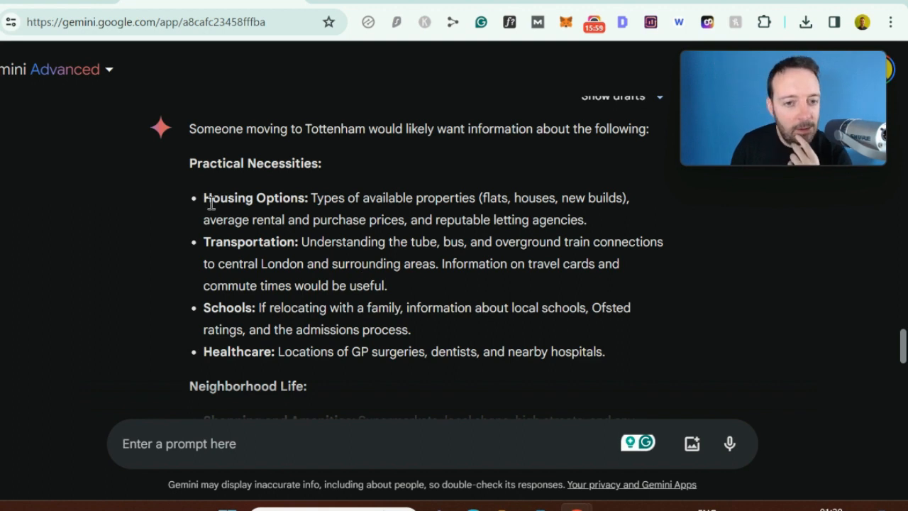
drag(205, 198, 317, 206)
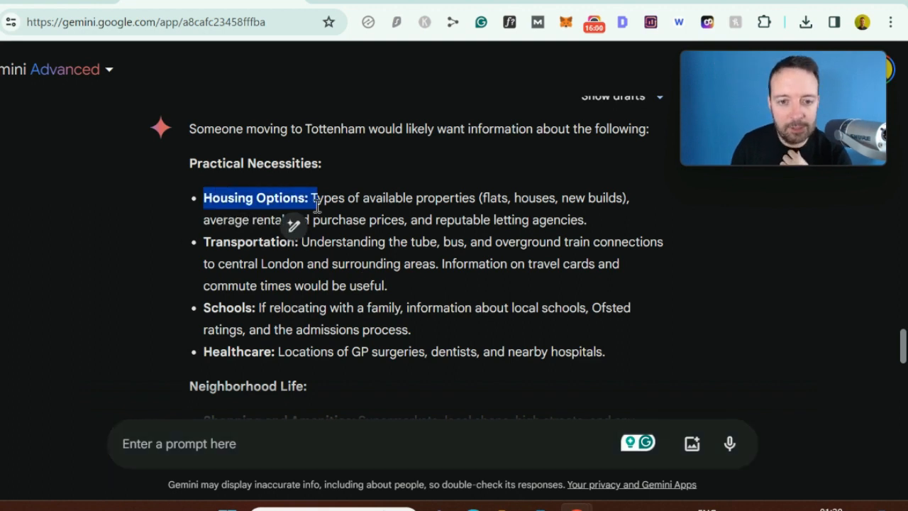
click(339, 263)
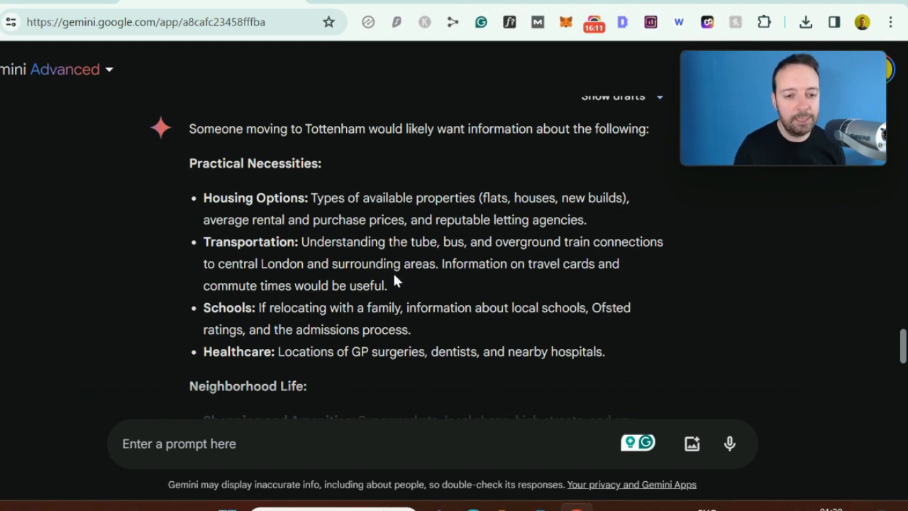
scroll(391, 263, down, 3)
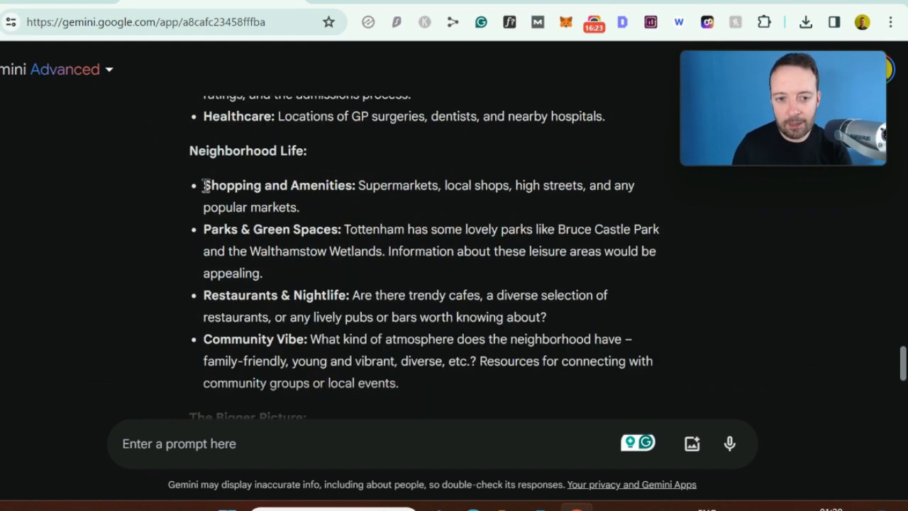
drag(205, 186, 366, 186)
click(369, 186)
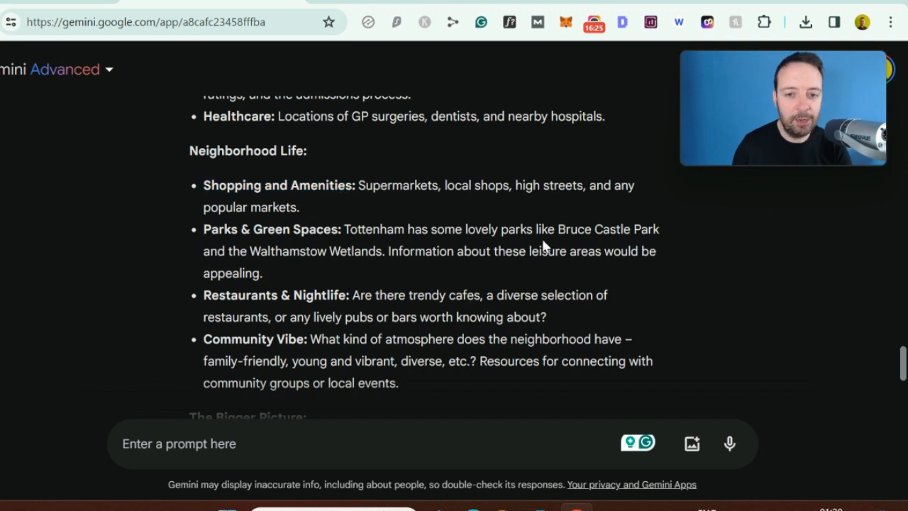